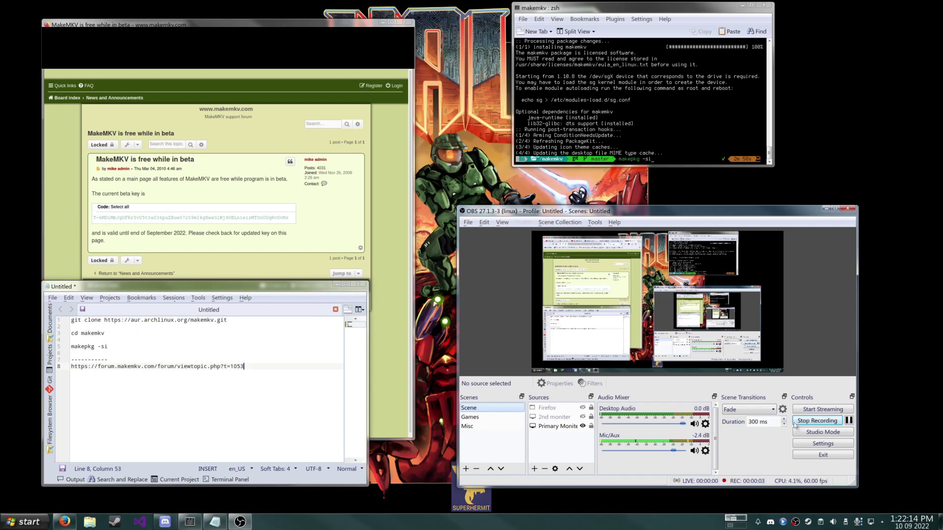
Step: Launch MakeMKV from the application launcher, move its window, then close it
key("super")
type("make")
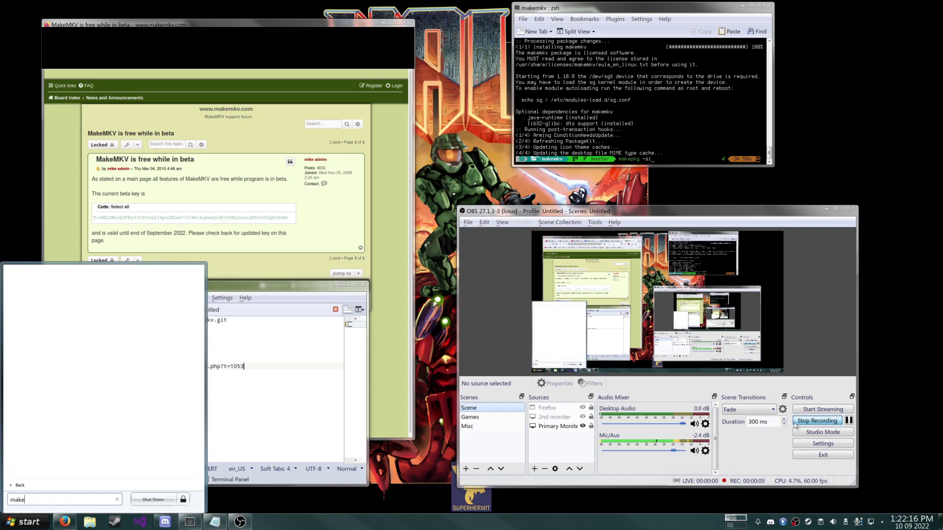
key("Down")
key("Return")
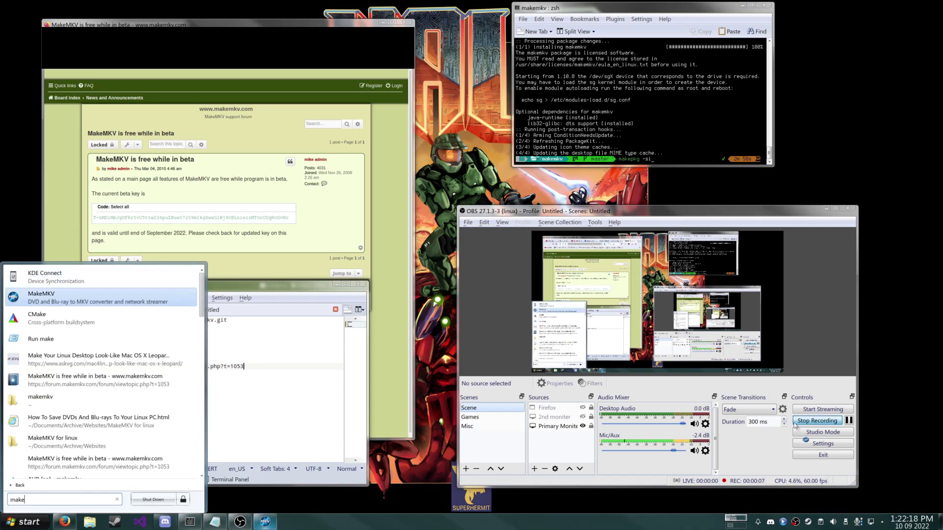
mouse_move(234, 51)
left_mouse_down()
mouse_move(445, 95)
mouse_move(525, 96)
left_mouse_up()
left_click(547, 93)
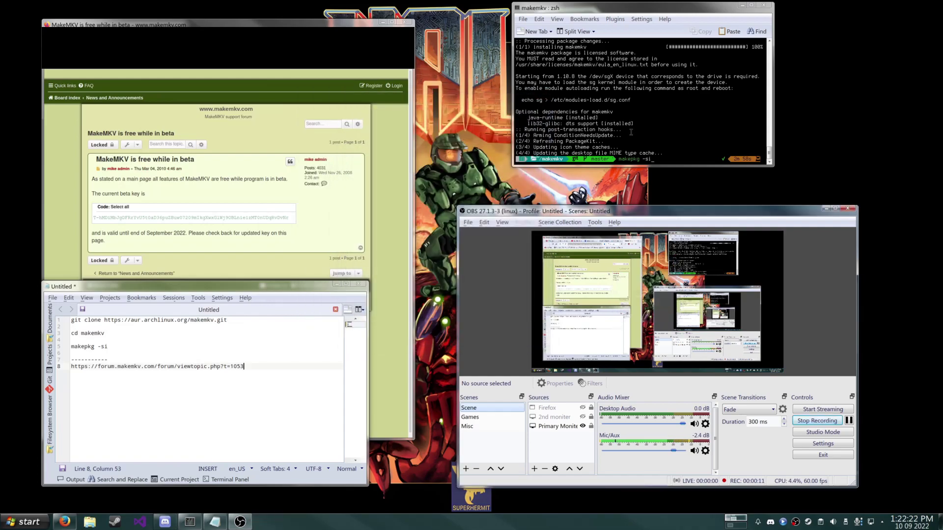
Step: Find the makepkg -si line in the Kate notes, clear the terminal prompt, and review the install output
left_click_drag(72, 320, 253, 317)
left_click(255, 322)
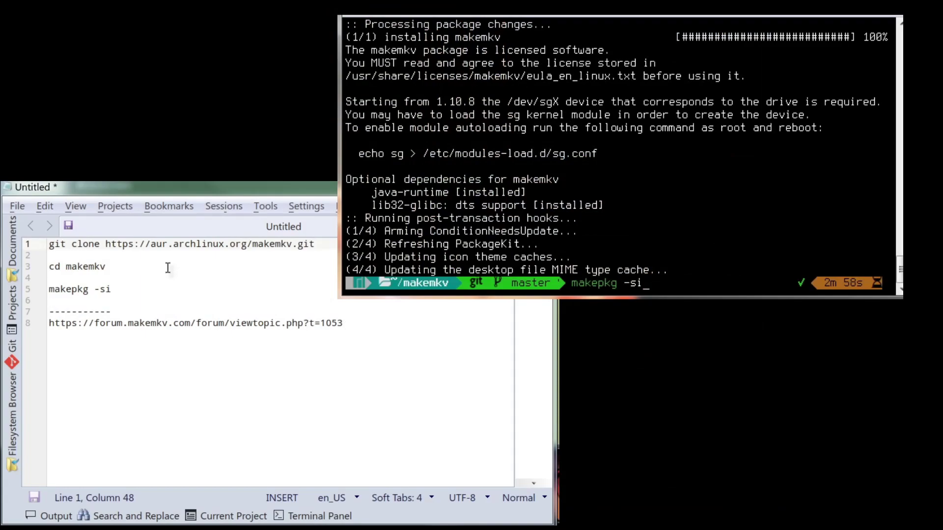
left_click(144, 291)
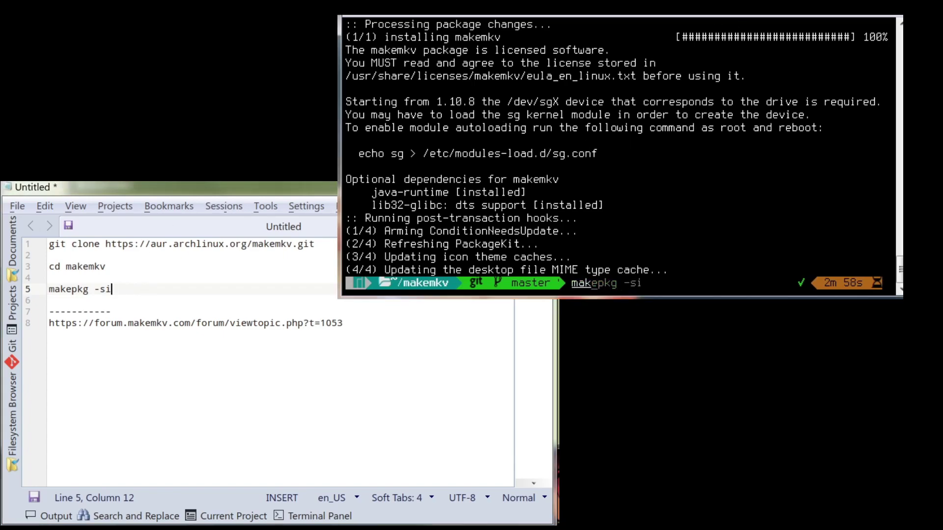
key("ctrl+c")
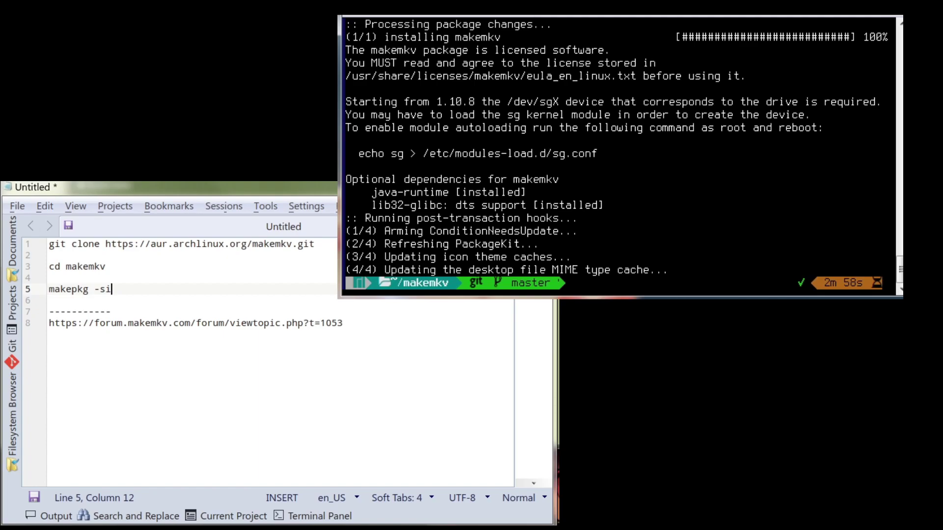
scroll(494, 146, "up", 4)
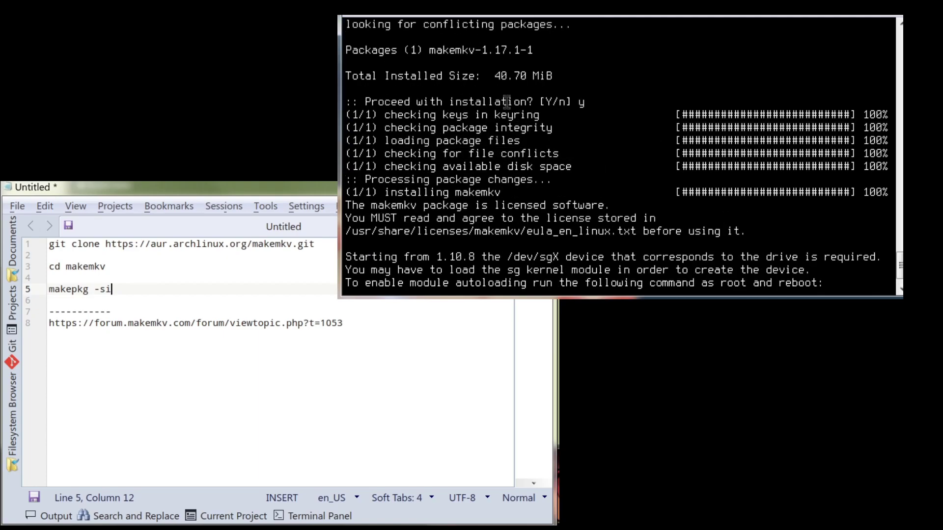
scroll(573, 167, "down", 4)
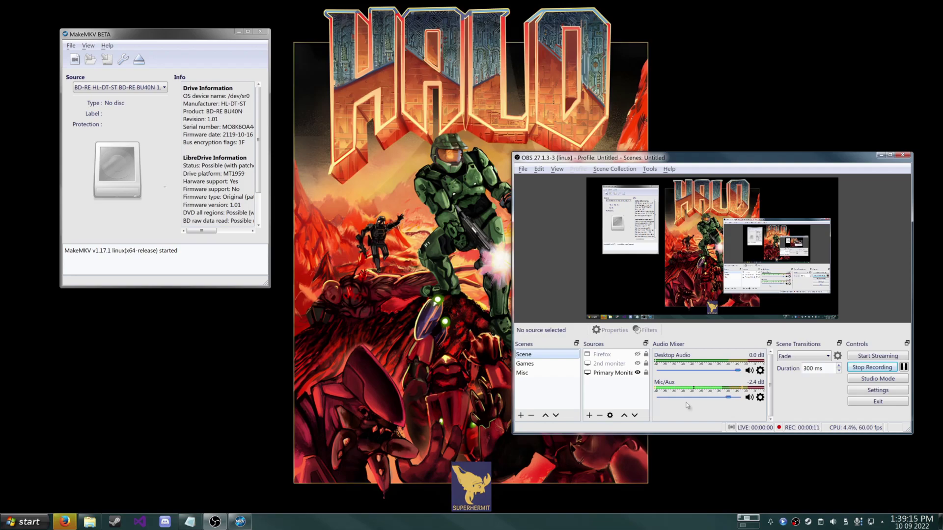
left_click(189, 270)
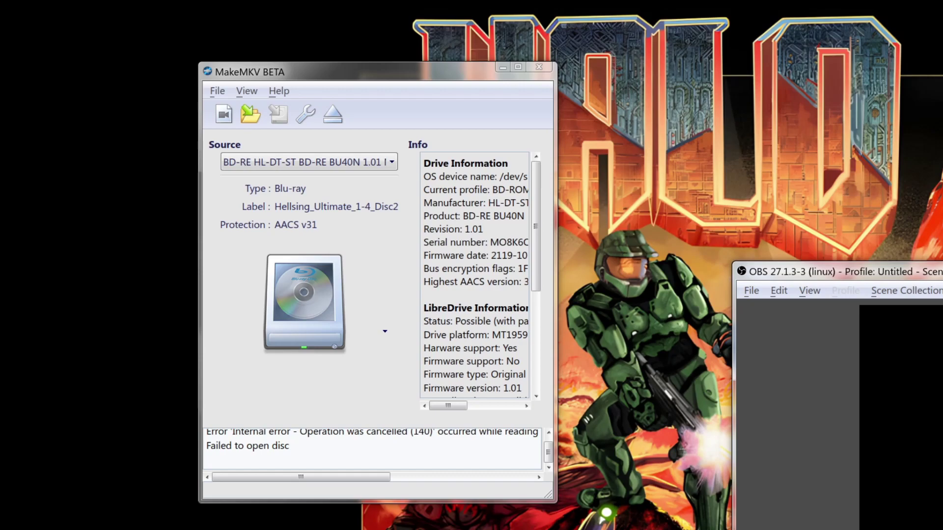
Step: Open the Hellsing_Ultimate_1-4_Disc2 Blu-ray, then move MakeMKV left and the evaluation prompt right
left_click(297, 312)
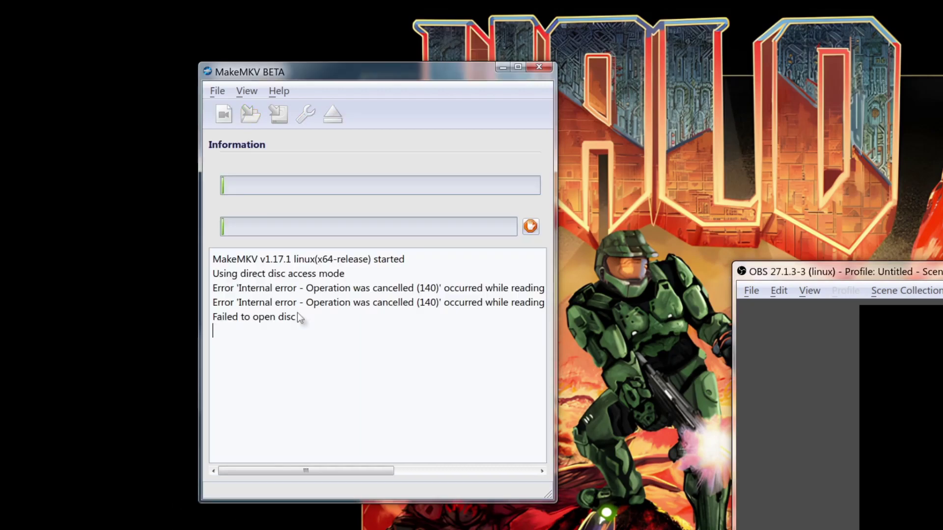
left_click_drag(326, 77, 168, 84)
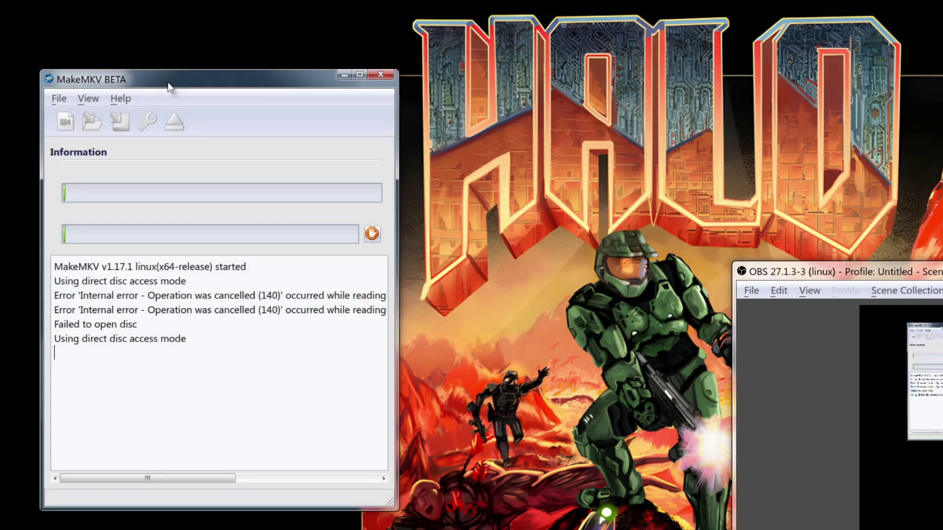
left_click_drag(254, 87, 200, 77)
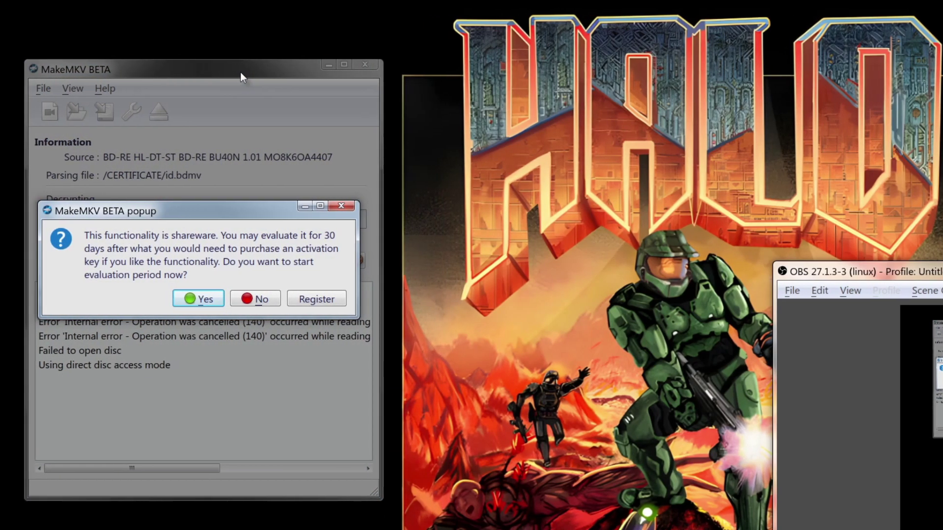
mouse_move(229, 216)
left_mouse_down()
mouse_move(589, 183)
mouse_move(592, 166)
left_mouse_up()
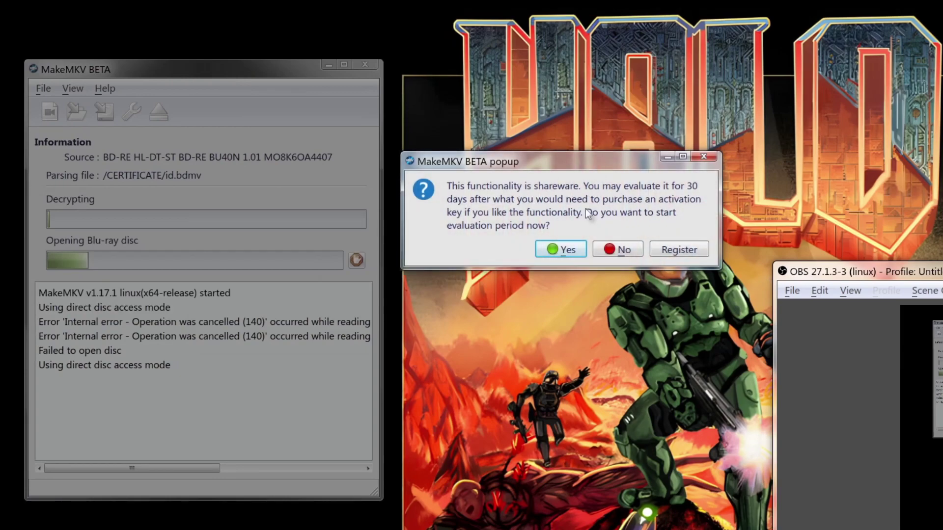
Step: Register MakeMKV with the beta key copied from the forum post and acknowledge the restart notice
left_click(689, 250)
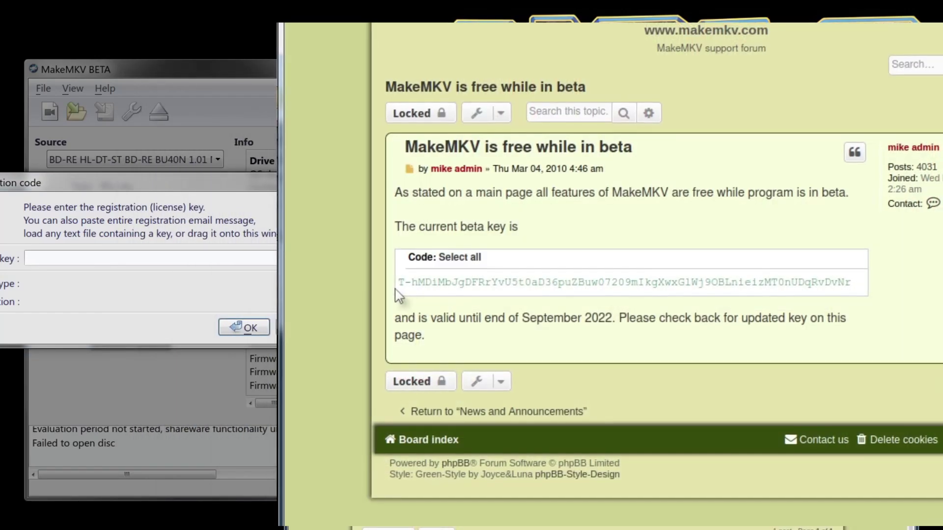
left_click_drag(398, 284, 840, 279)
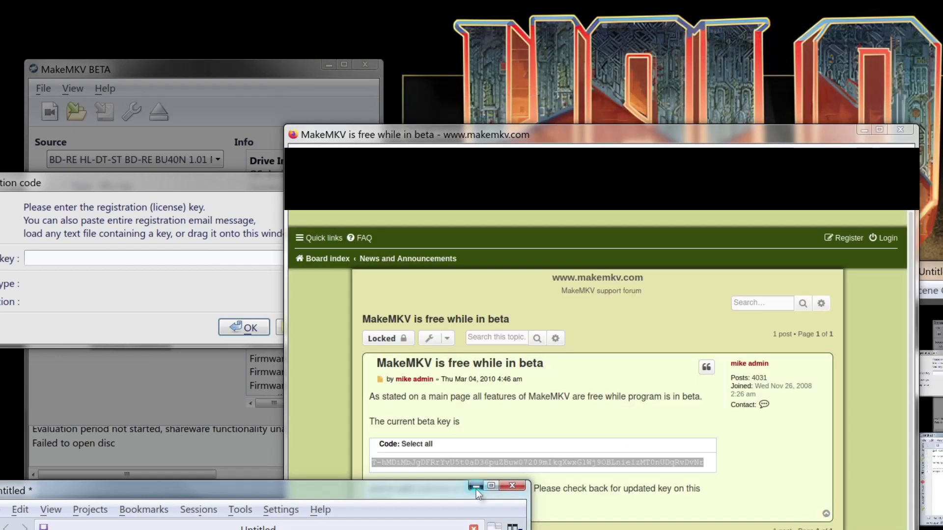
right_click(493, 462)
left_click(513, 467)
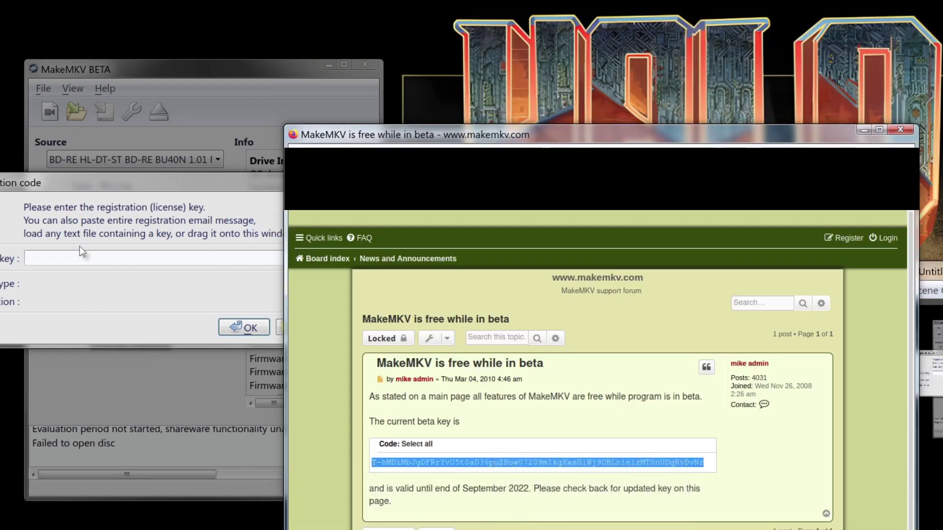
left_click(75, 256)
right_click(73, 254)
left_click(118, 338)
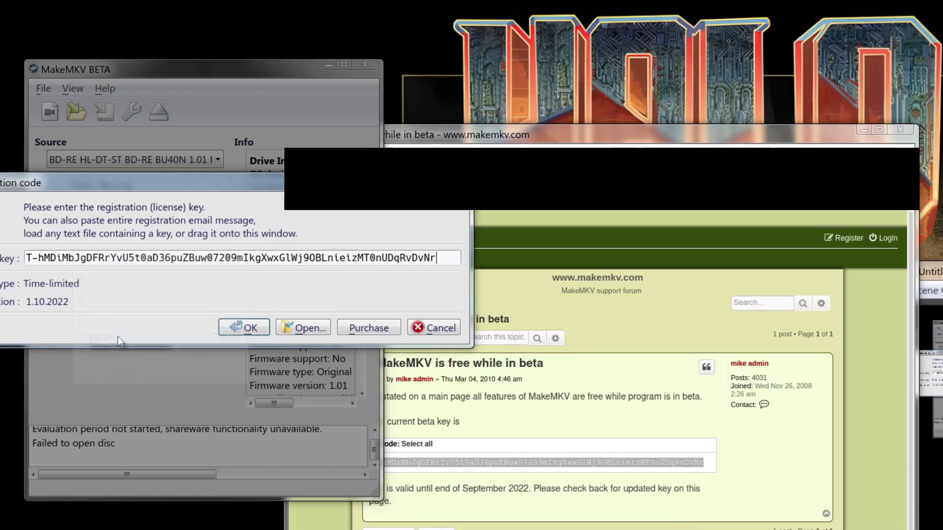
left_click(240, 328)
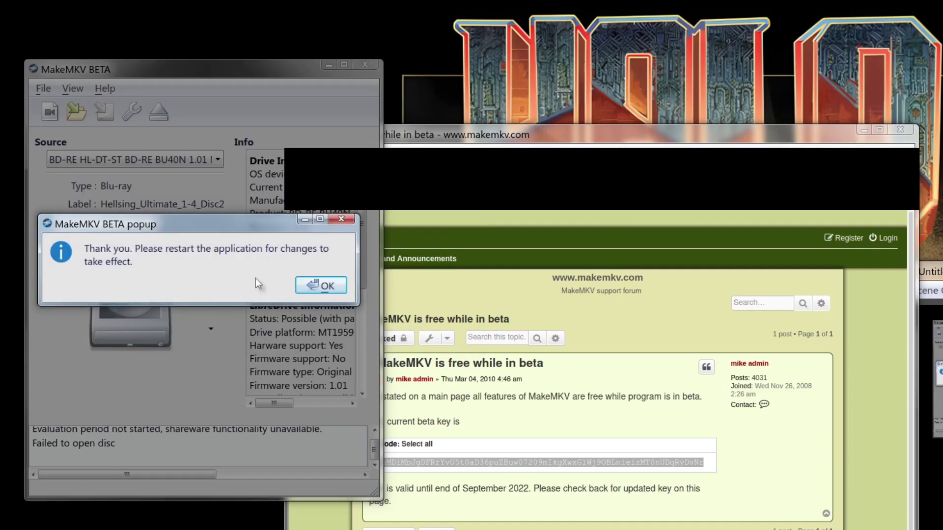
left_click(321, 285)
Step: Restart MakeMKV and scan the Hellsing Ultimate 1-4 Disc 2 Blu-ray for its titles
left_click(371, 68)
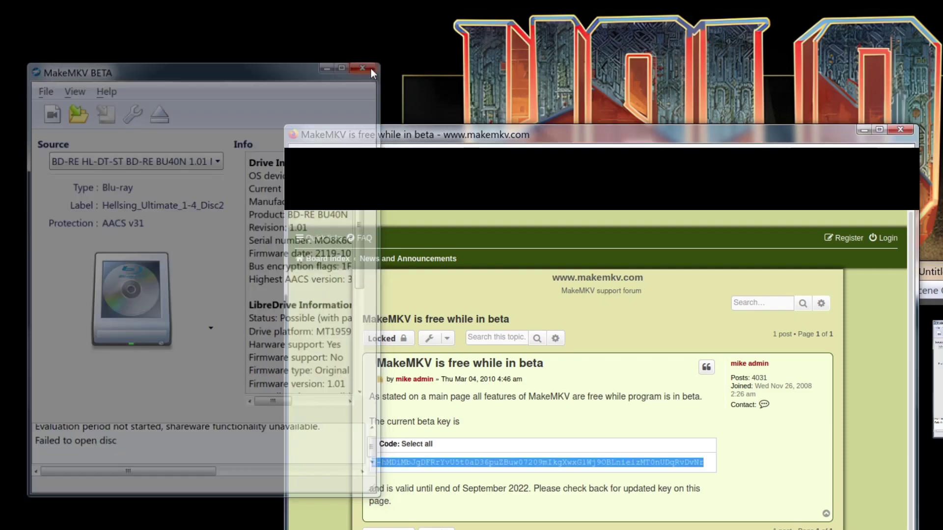
key("super")
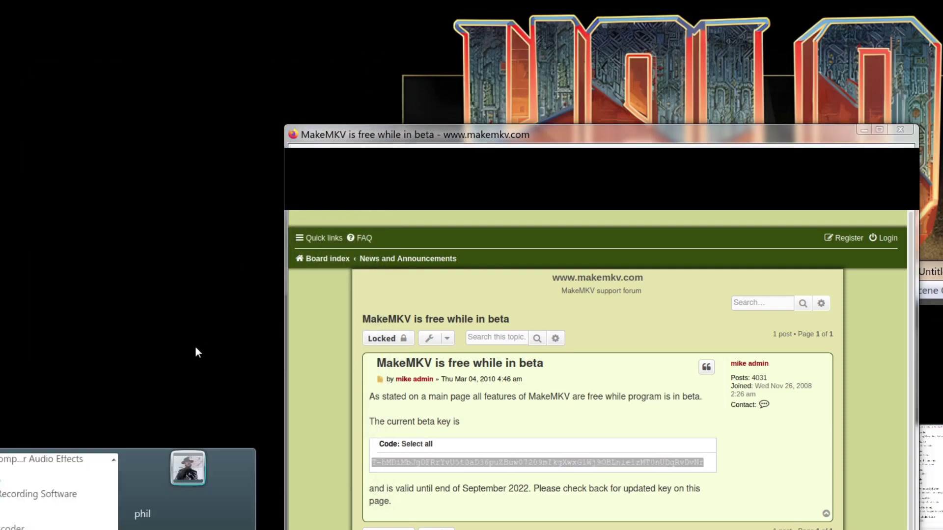
type("makemkv")
key("Return")
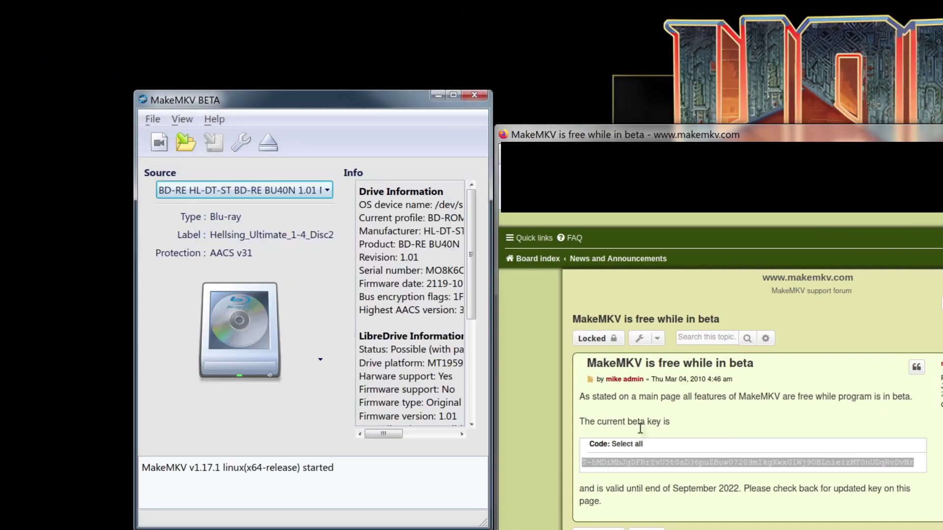
left_click(252, 321)
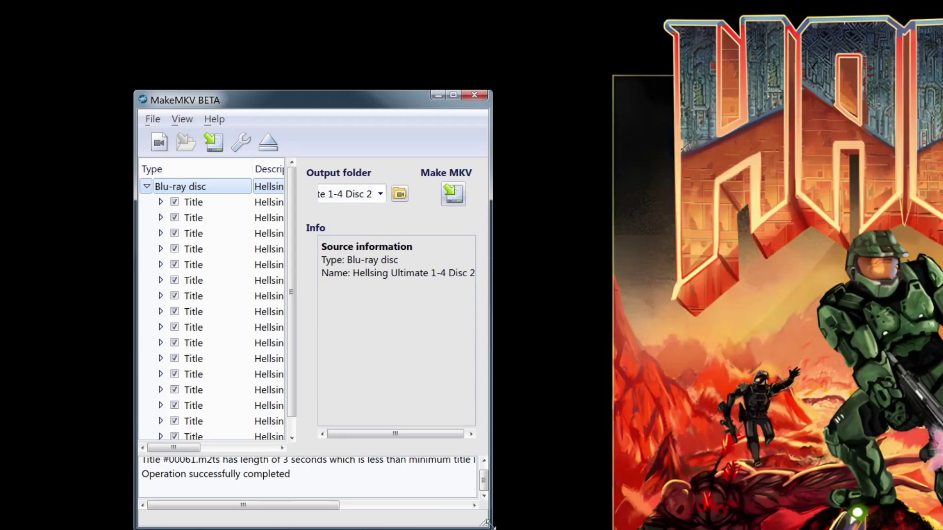
Step: Widen the MakeMKV window and adjust its layout to read the 5-8 Disc 1 title descriptions
mouse_move(490, 528)
left_mouse_down()
mouse_move(564, 528)
mouse_move(546, 490)
mouse_move(658, 528)
left_mouse_up()
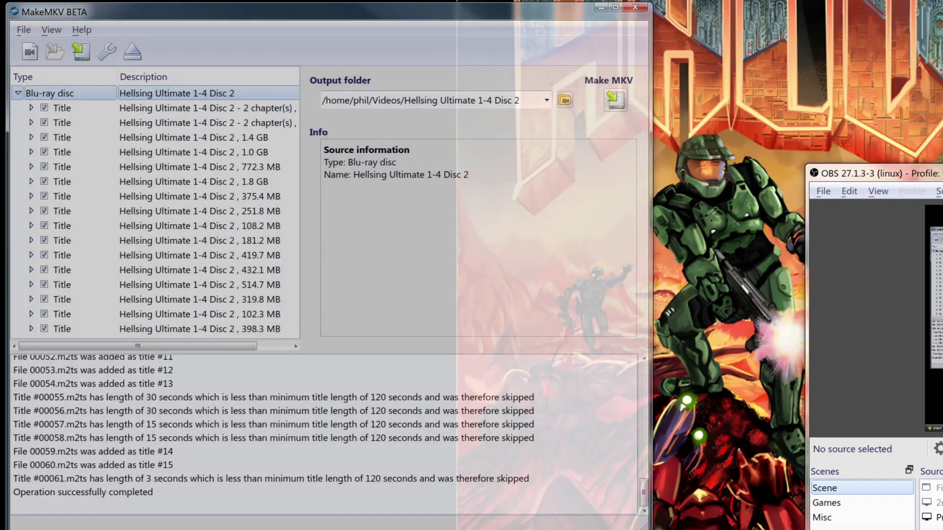
left_click_drag(172, 346, 137, 346)
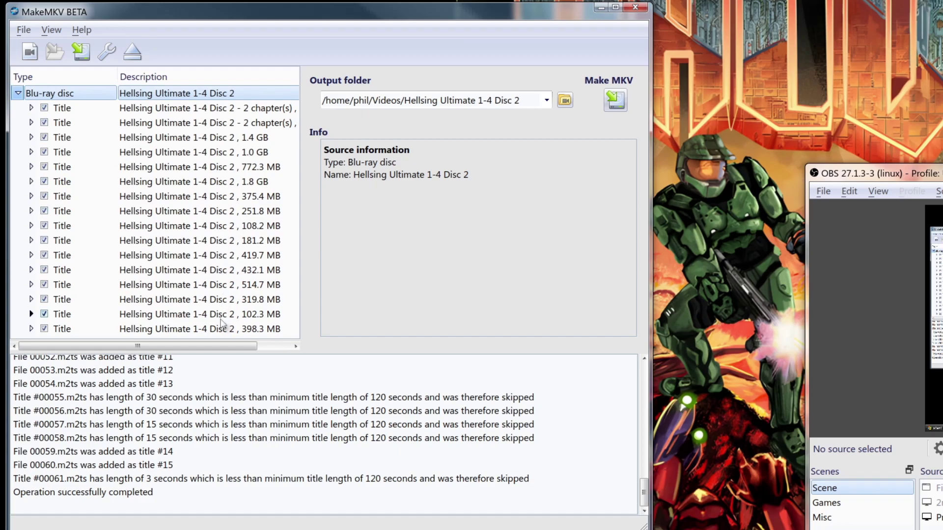
mouse_move(217, 346)
left_mouse_down()
mouse_move(303, 358)
mouse_move(203, 341)
left_mouse_up()
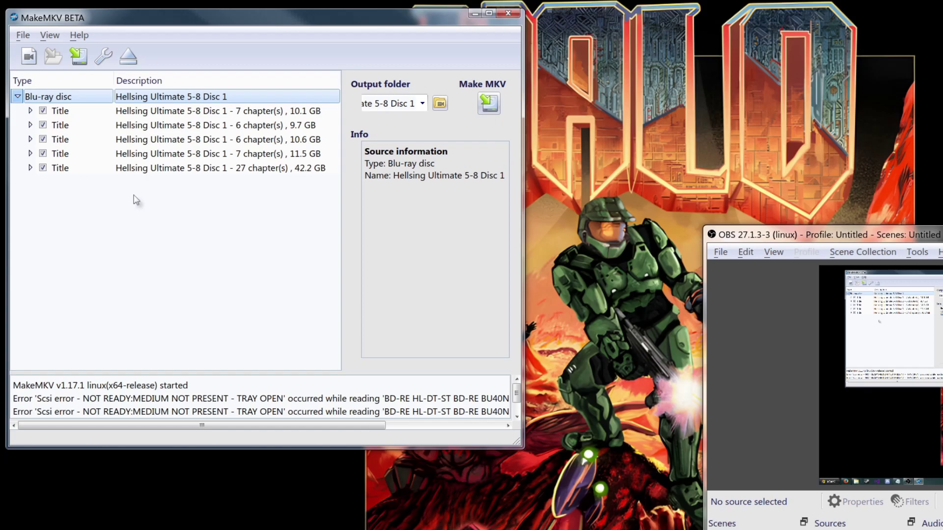
Step: Compare the 42.2 GB, 10.1 GB and 11.5 GB titles' details and inspect the 42.2 GB title's tracks
left_click(312, 168)
right_click(296, 205)
left_click(202, 202)
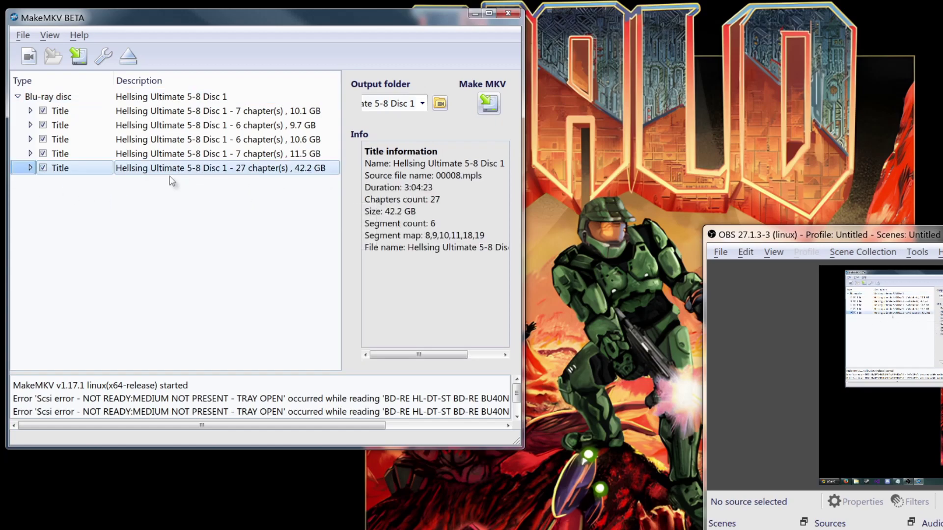
left_click(31, 167)
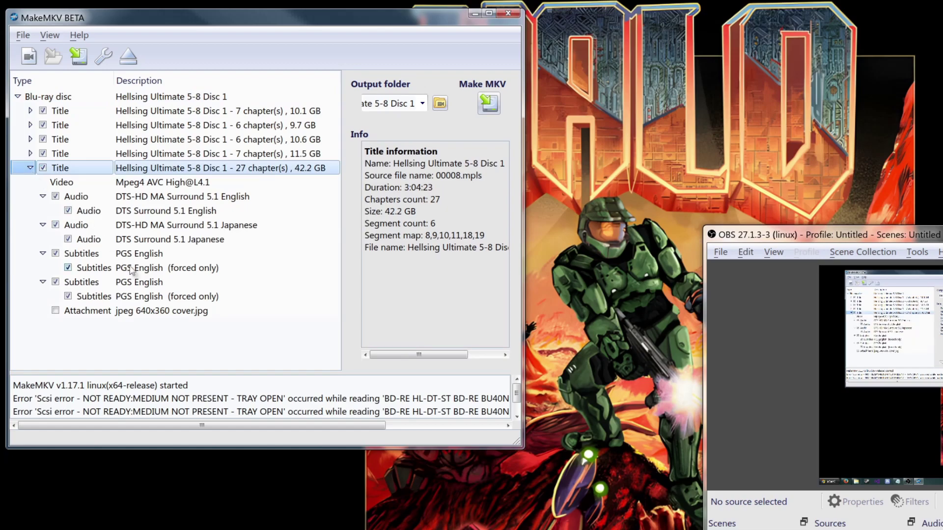
left_click(30, 167)
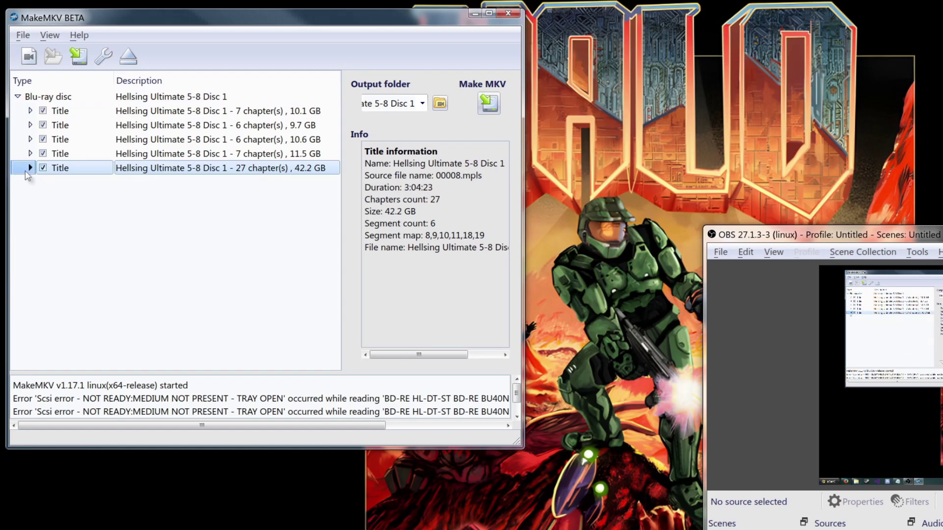
left_click(199, 111)
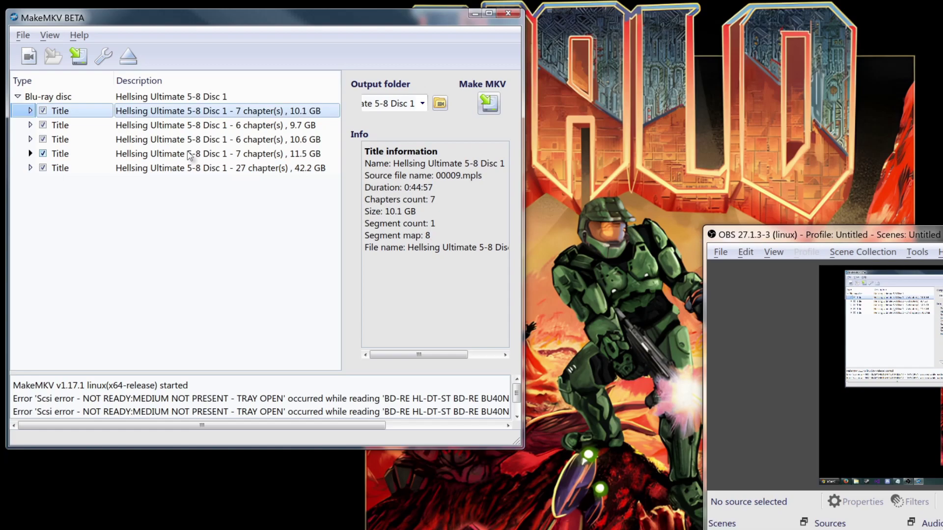
left_click(202, 156)
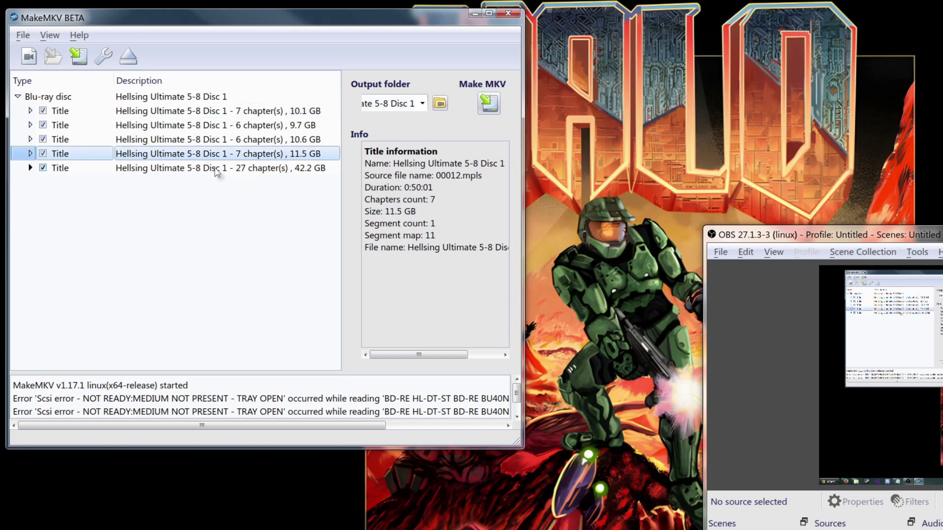
left_click(217, 172)
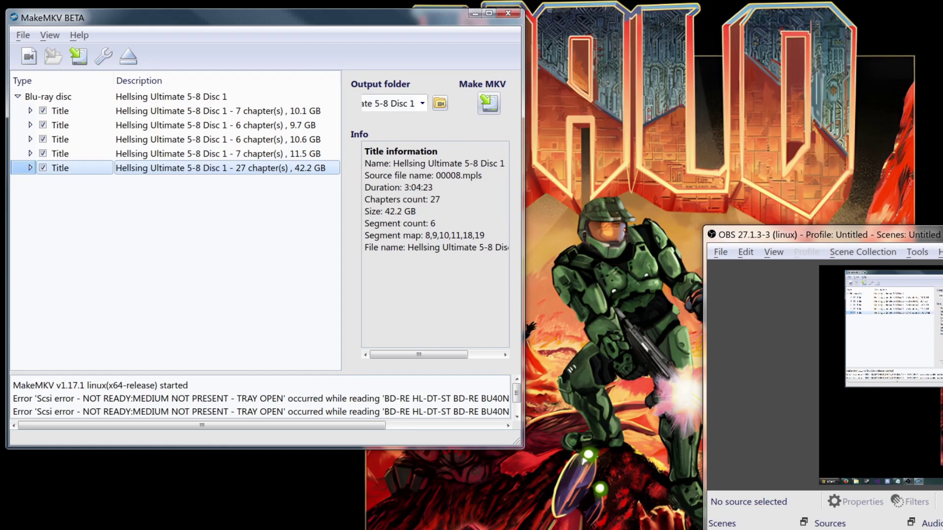
Step: Set output to MKVriploc, uncheck the shorter titles, and rip only the 42.2 GB title
left_click(440, 104)
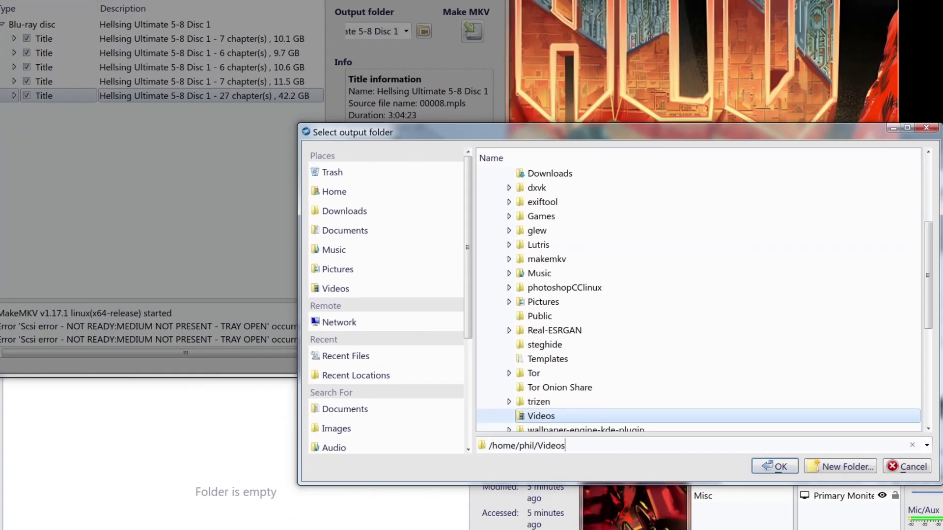
left_click(775, 468)
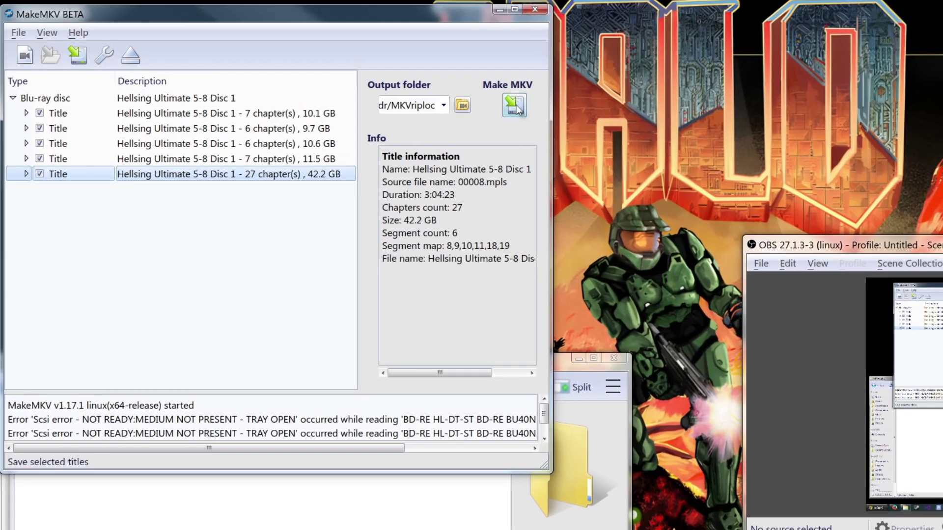
left_click(40, 144)
left_click(40, 128)
left_click(40, 113)
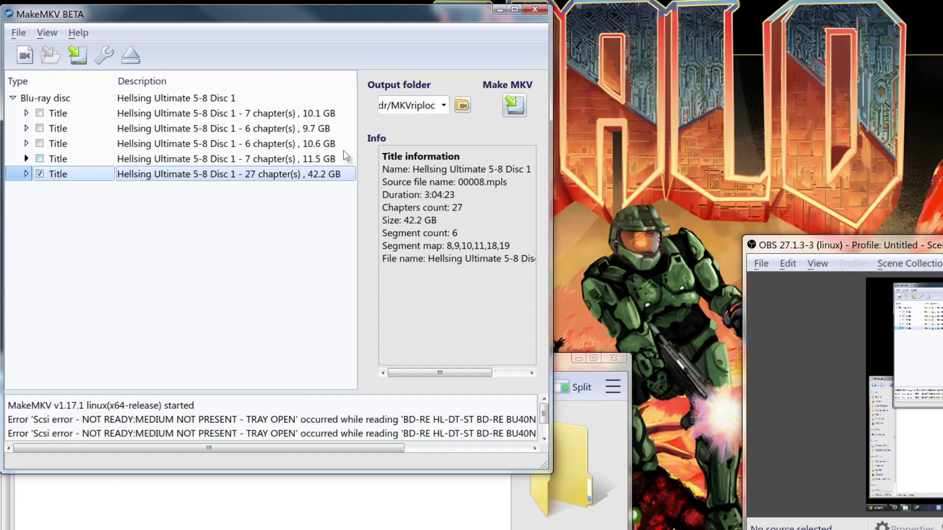
left_click(520, 113)
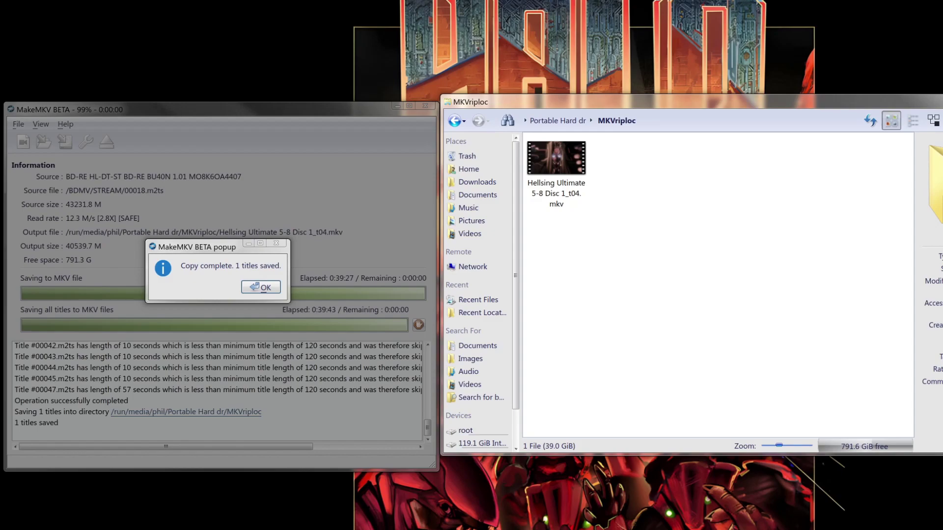
Step: Close the copy-complete notice and check the ripped MKV: 39.6 GiB, 1920×1080, 3:04:23
left_click(214, 247)
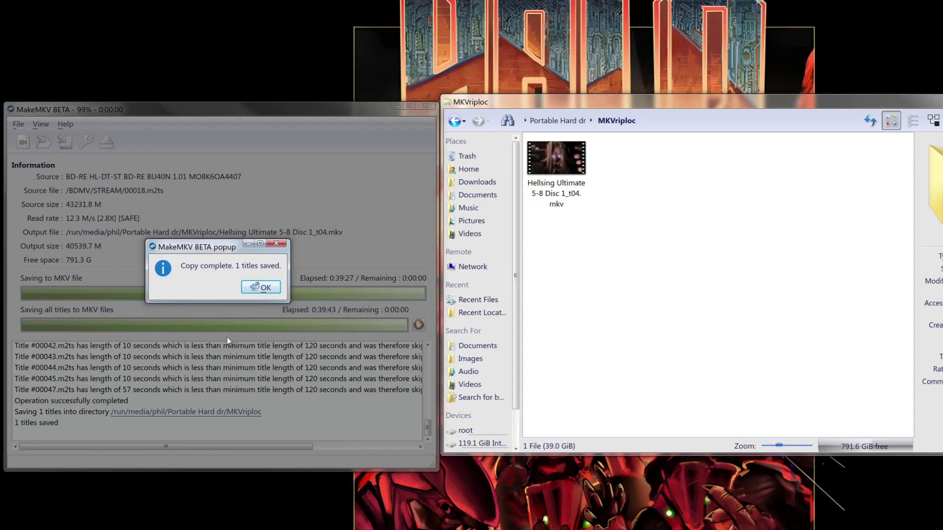
left_click(565, 160)
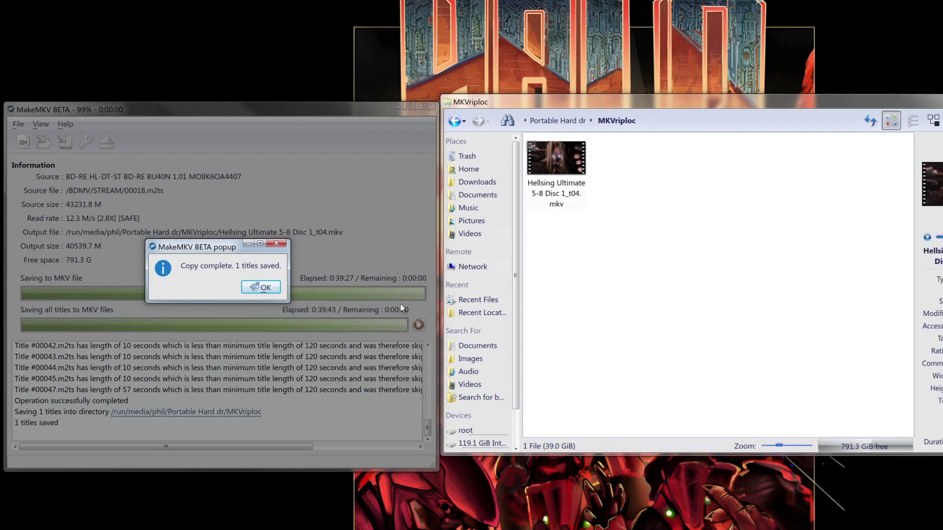
key("Return")
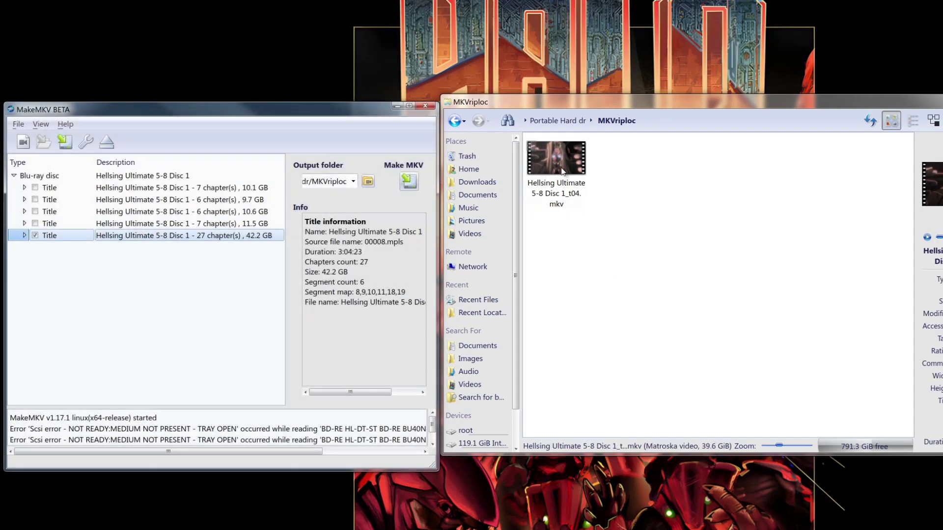
right_click(562, 170)
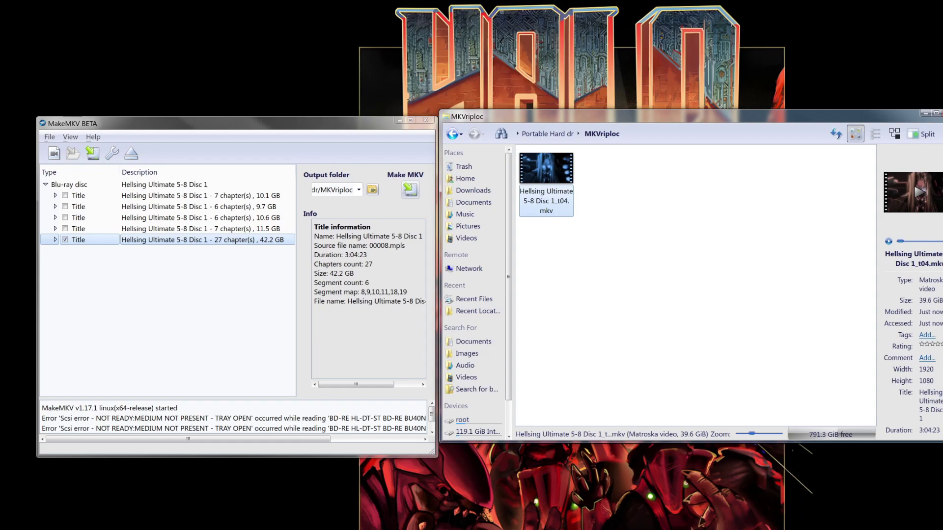
Step: Open Hellsing Ultimate 5-8 Disc 1_t04.mkv in HandBrake from Dolphin's Open With menu
left_click(658, 341)
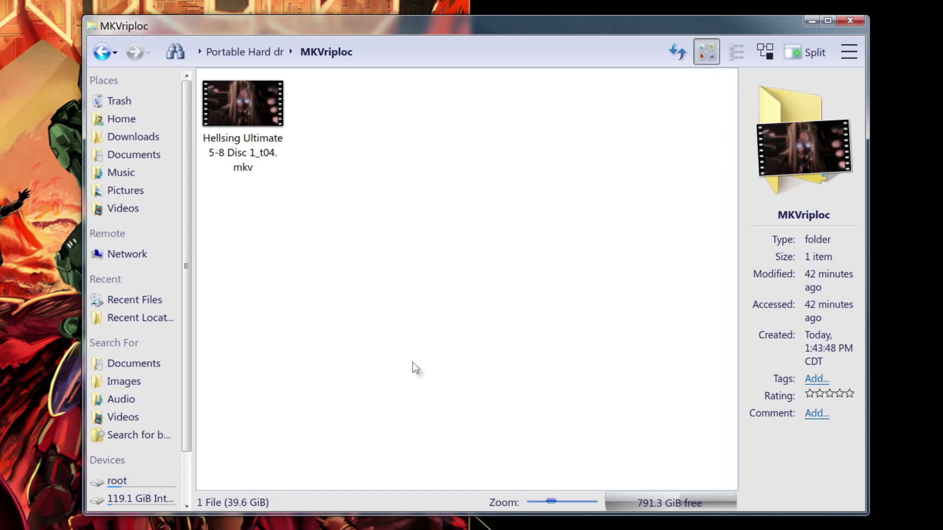
mouse_move(223, 102)
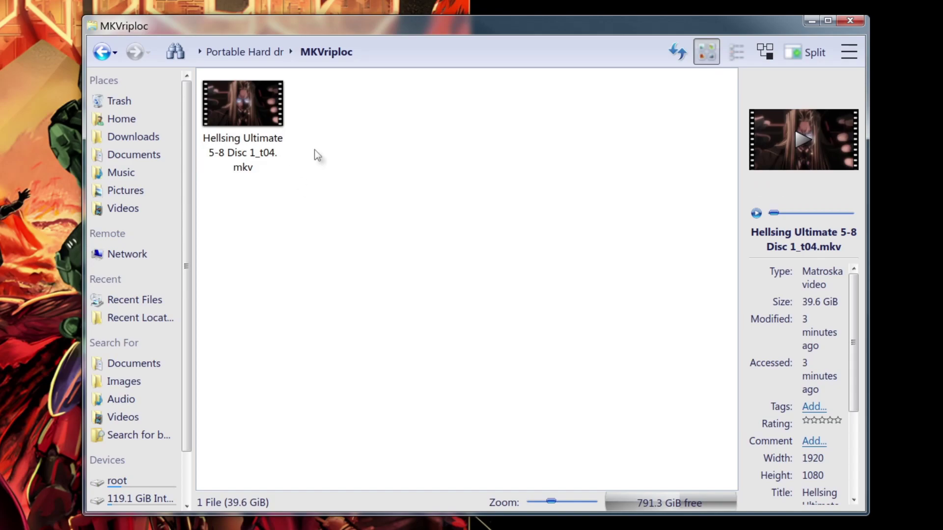
right_click(250, 120)
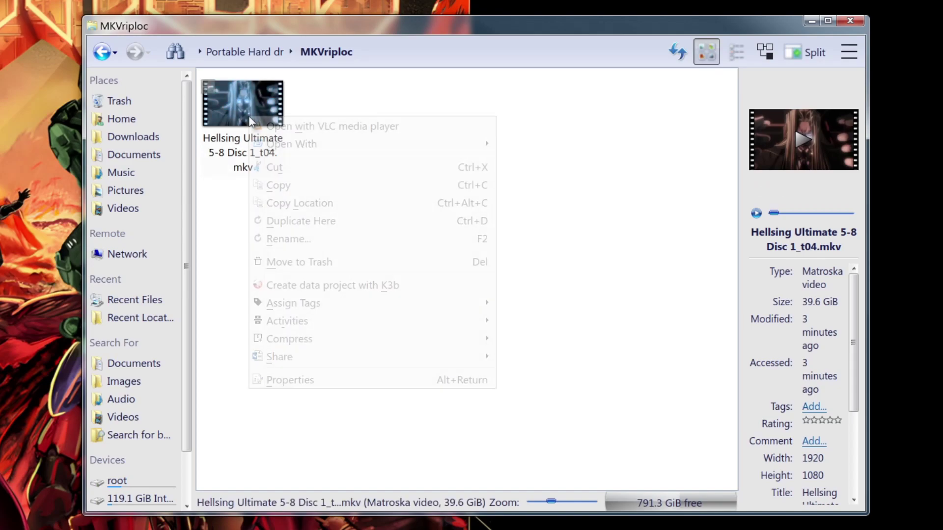
mouse_move(416, 147)
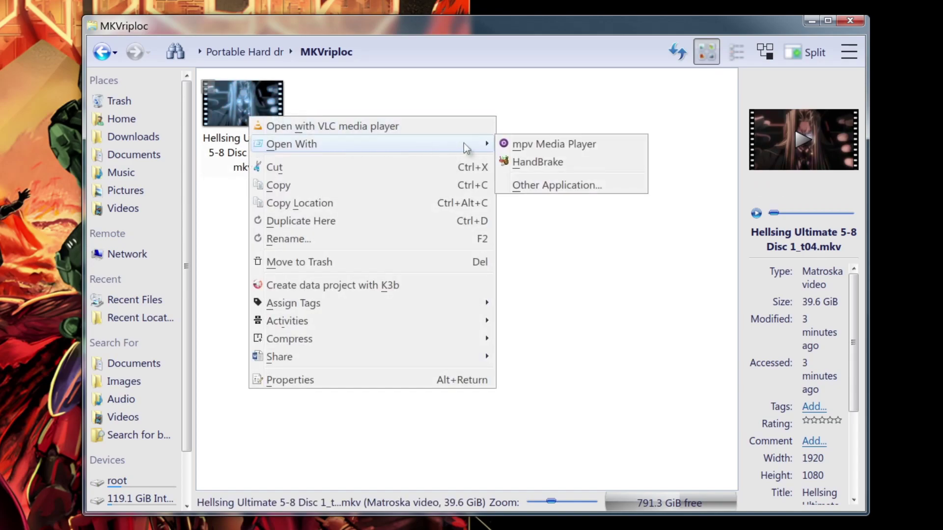
left_click(534, 161)
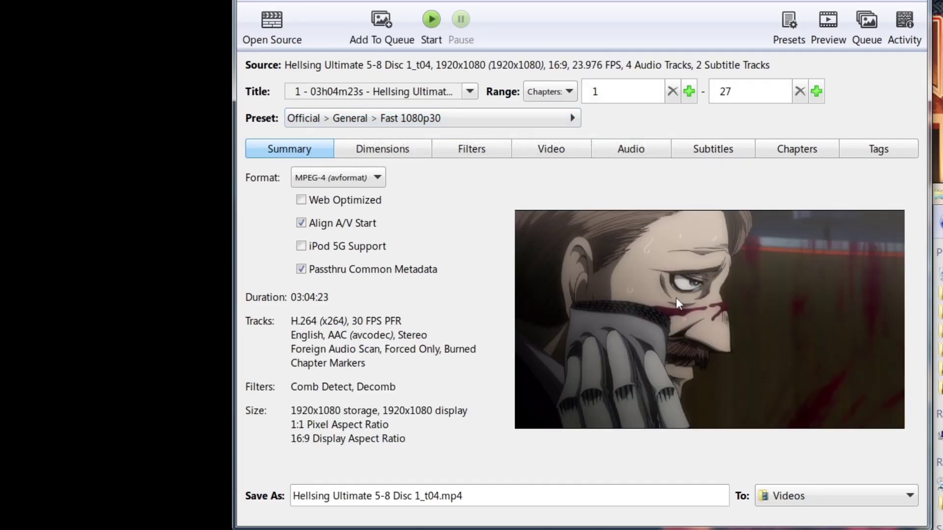
Step: Apply the custom Bluray Rip MKV preset for H.265 Matroska output, then view the Dimensions settings
left_click(498, 115)
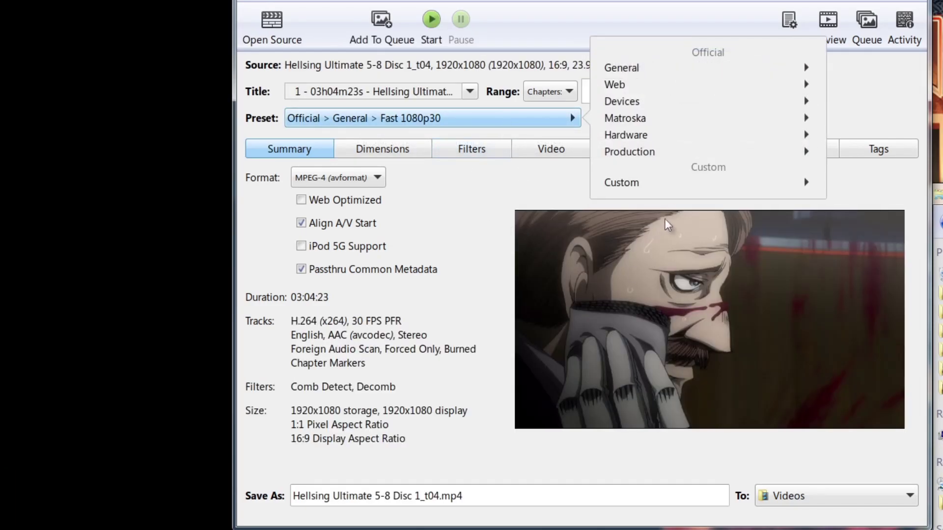
left_click(671, 186)
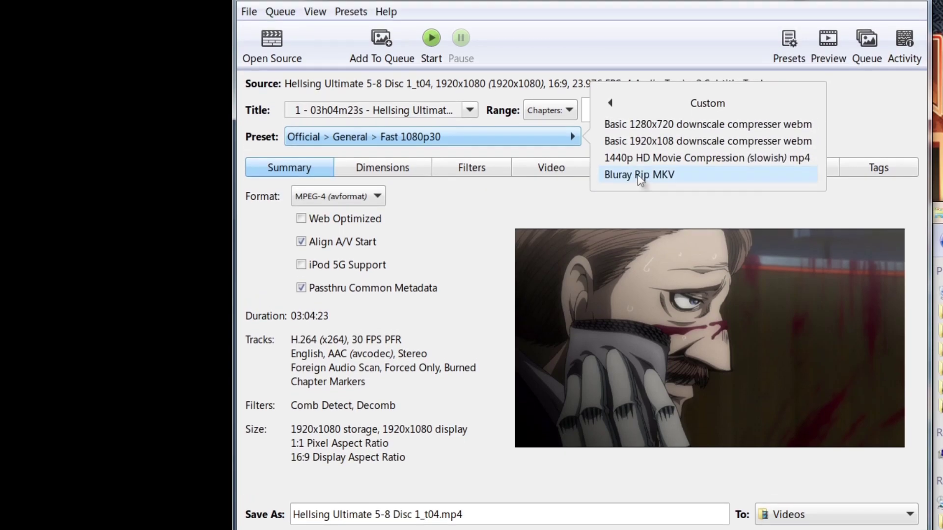
left_click(641, 175)
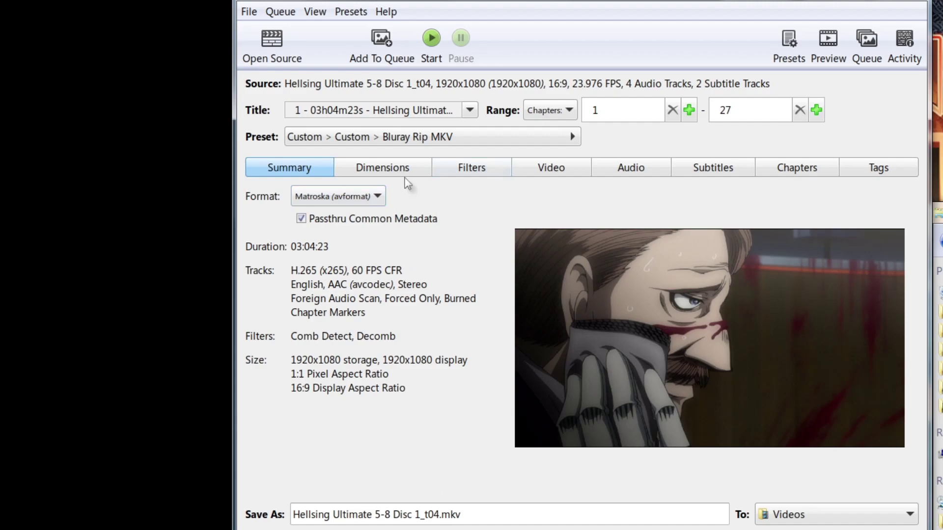
left_click(411, 171)
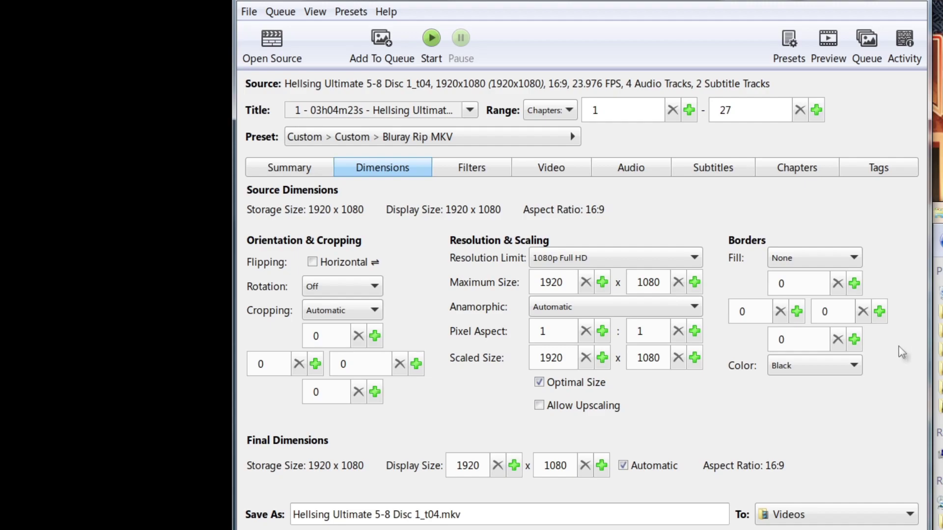
Step: Review the Filters and Video settings, keeping the H.265 (x265) encoder, then show the audio tracks
left_click(468, 171)
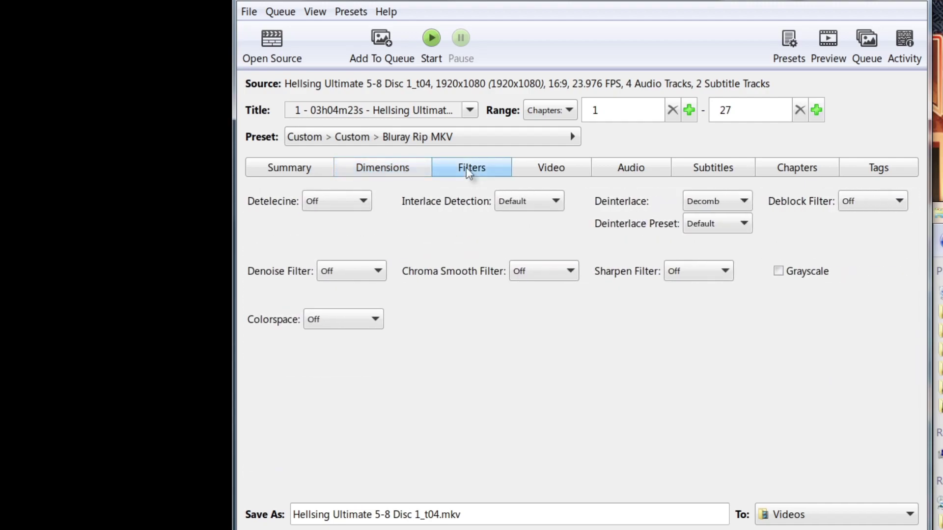
left_click(558, 168)
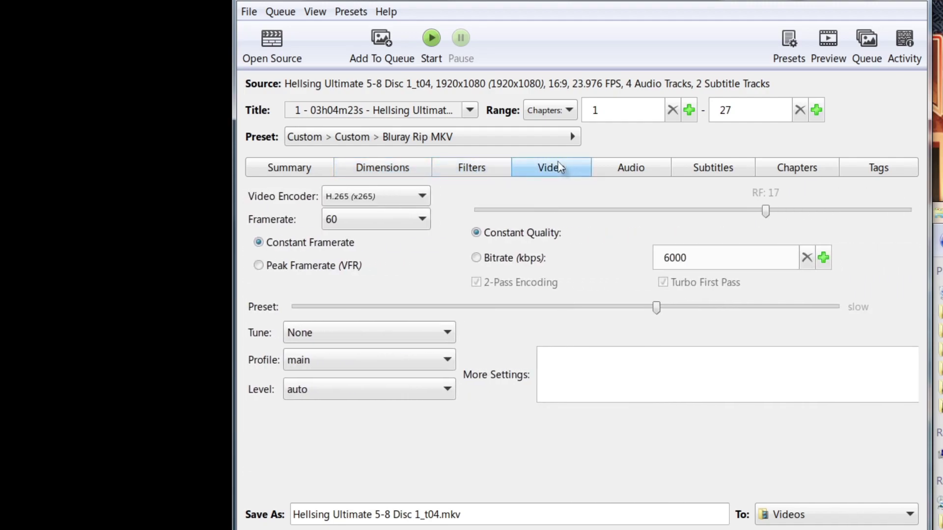
left_click(366, 196)
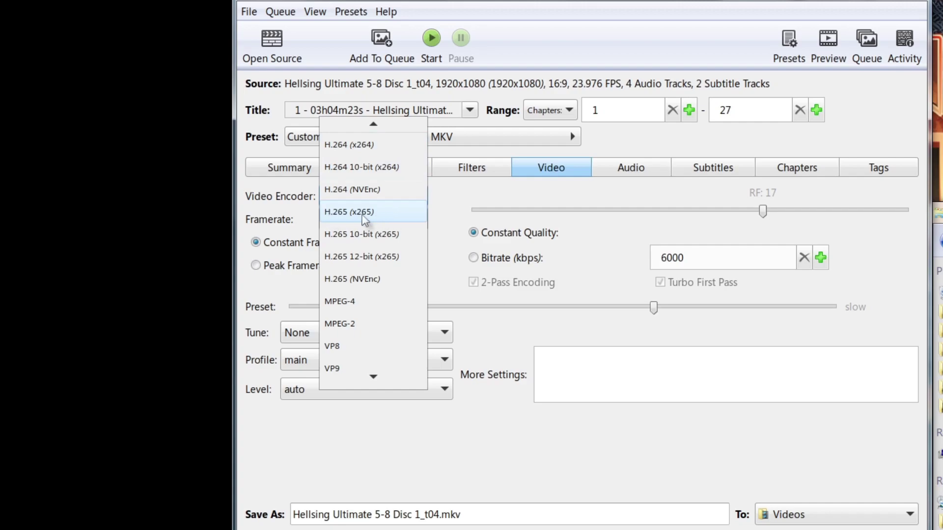
left_click(599, 422)
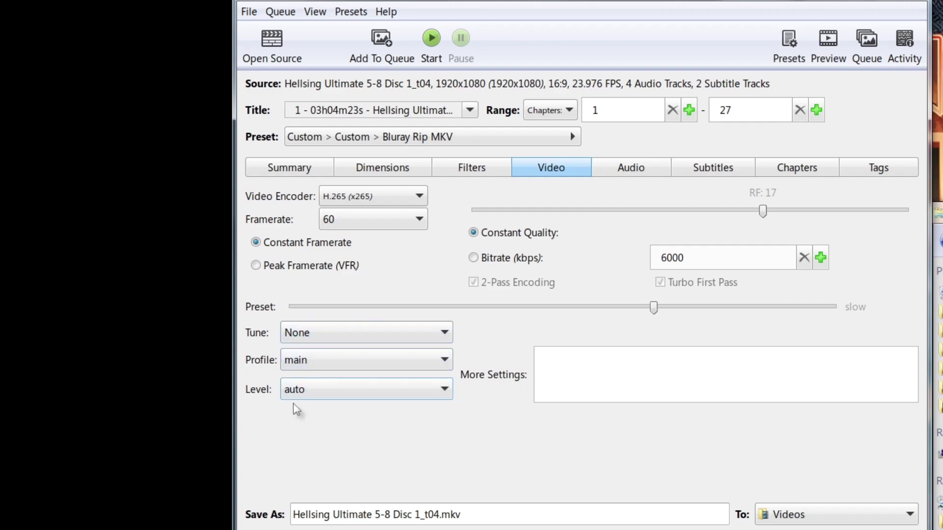
left_click(626, 173)
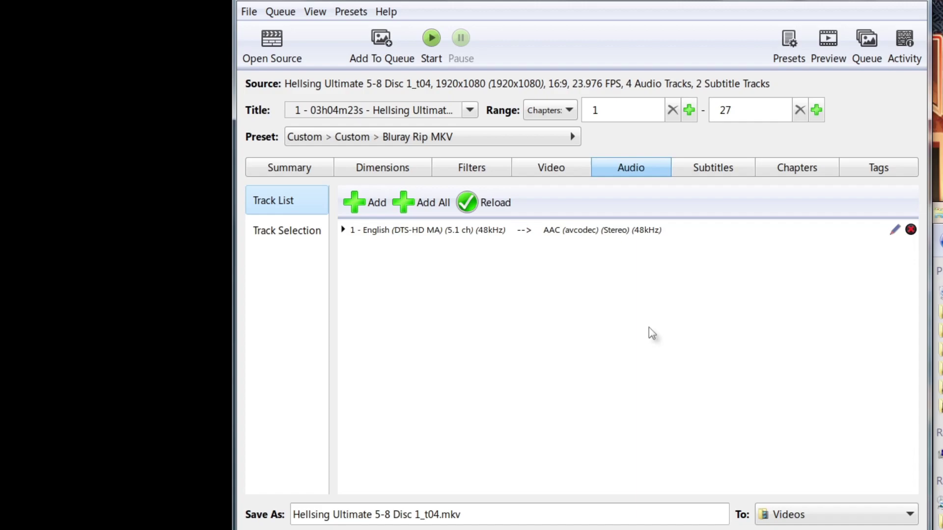
left_click(355, 202)
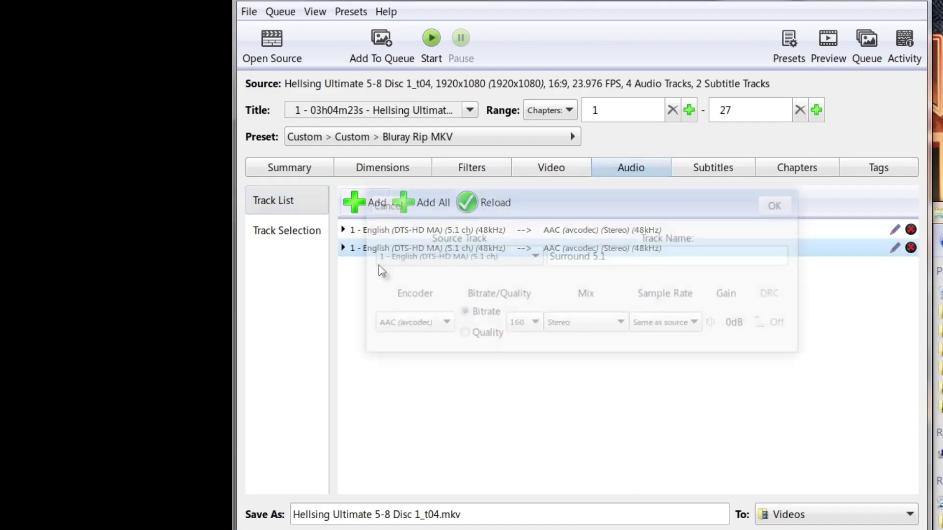
left_click(369, 203)
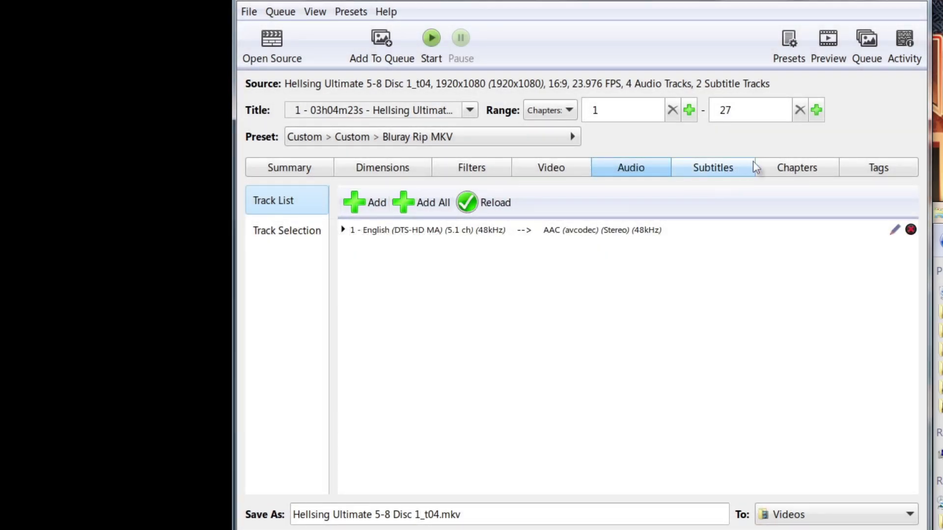
left_click(723, 170)
left_click(355, 200)
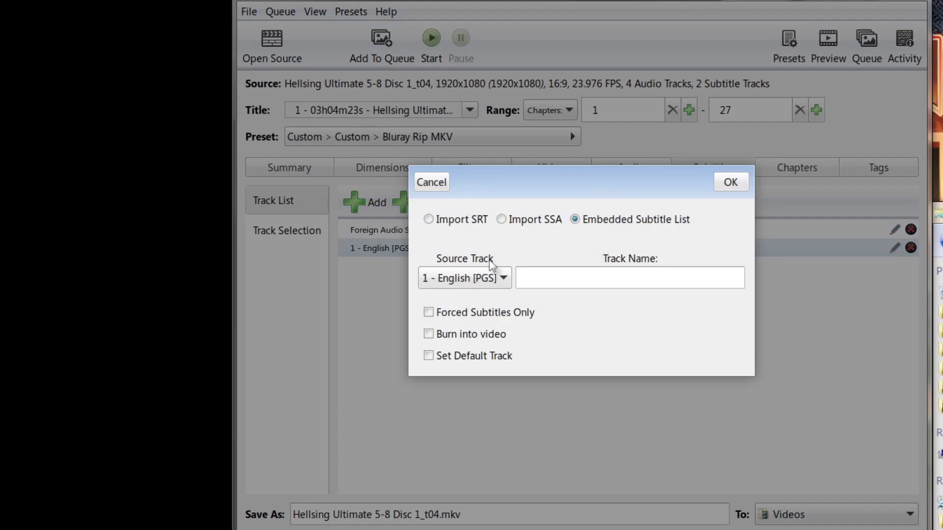
left_click(465, 275)
scroll(478, 301, "down", 1)
scroll(480, 299, "up", 1)
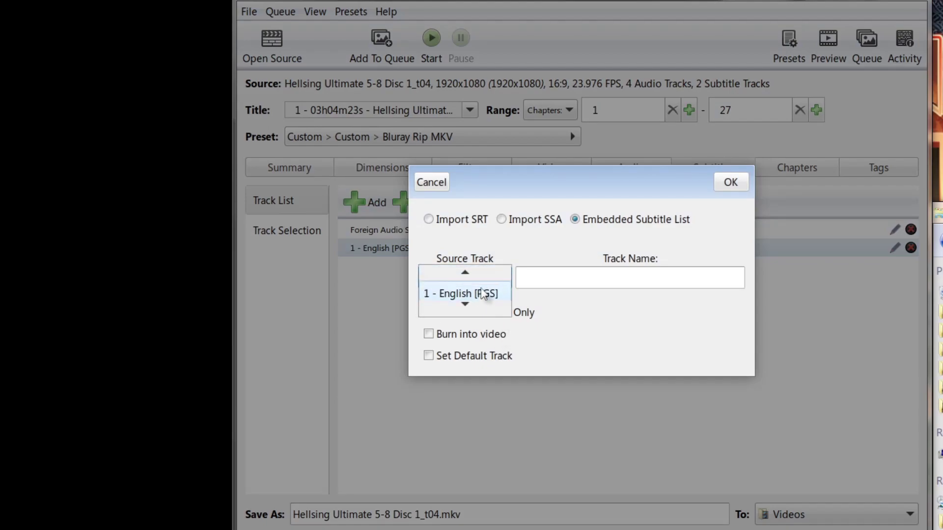
left_click(503, 276)
left_click(428, 183)
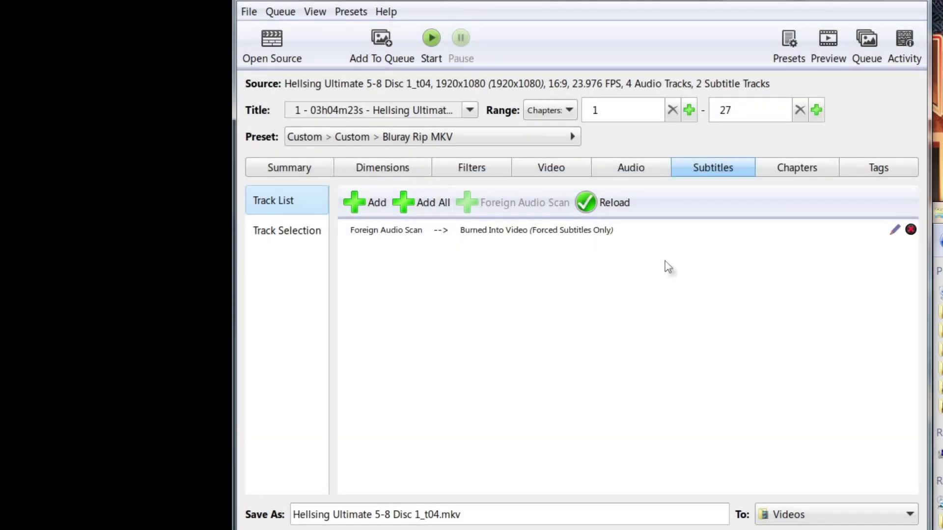
left_click(772, 170)
scroll(349, 320, "down", 2)
scroll(349, 320, "down", 4)
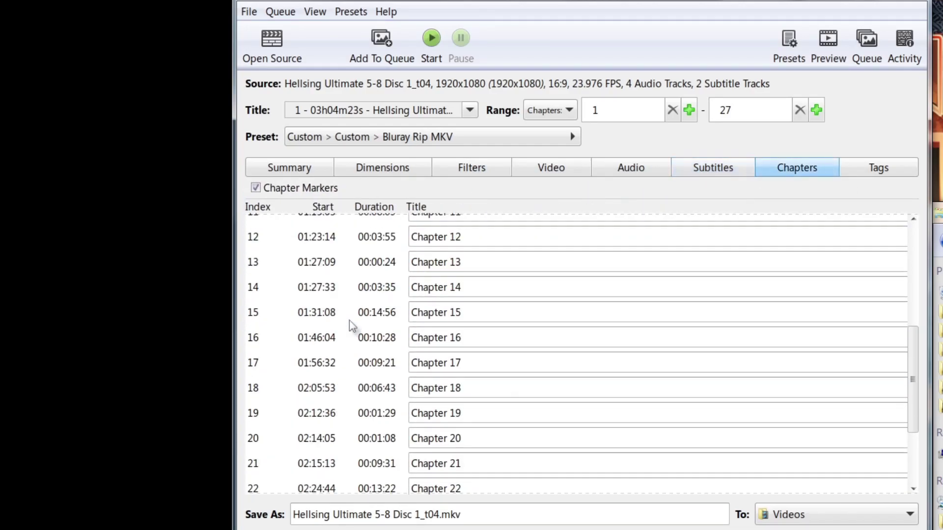
scroll(332, 350, "up", 6)
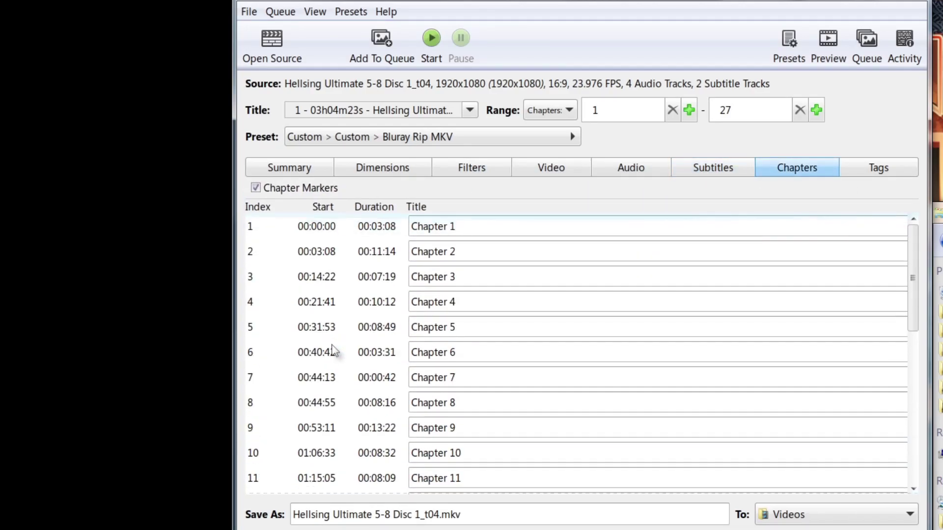
left_click(726, 172)
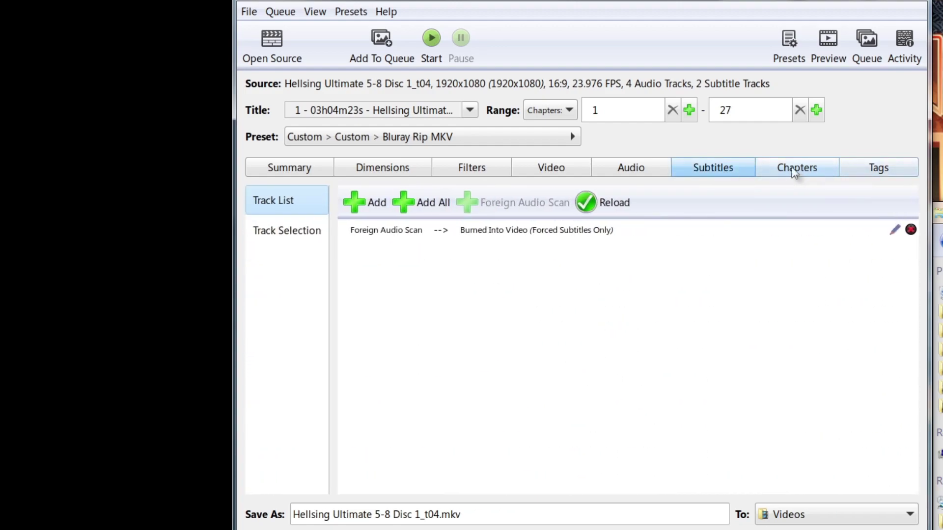
left_click(653, 172)
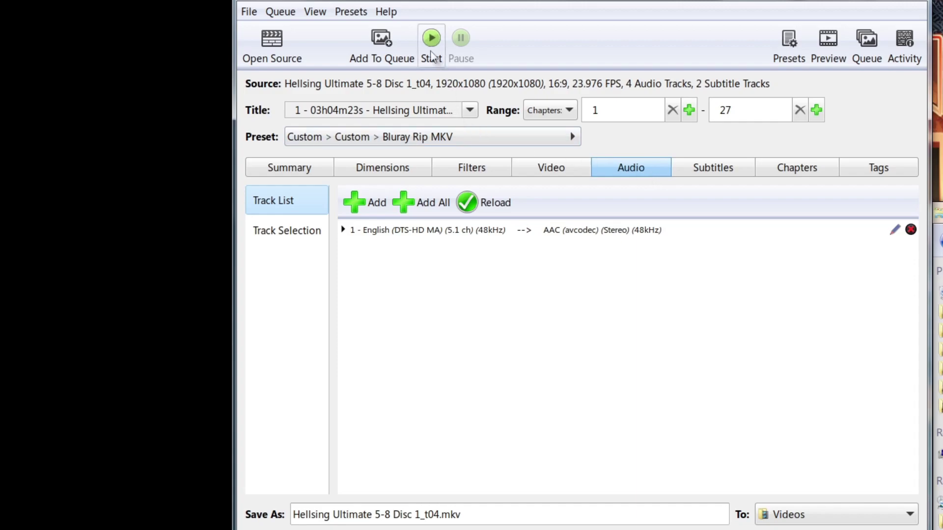
Step: Show the video settings: H.265 (x265), constant quality RF 17, 60 fps constant framerate, main profile
left_click(562, 172)
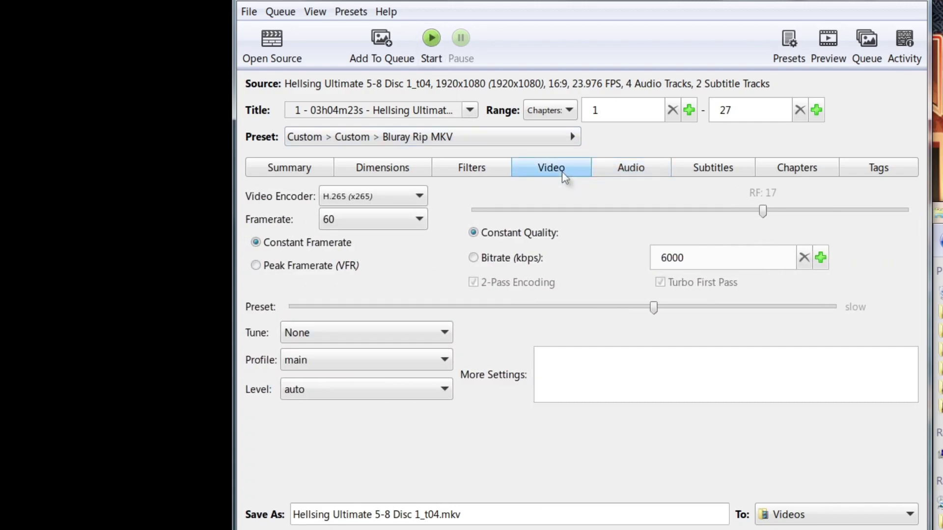